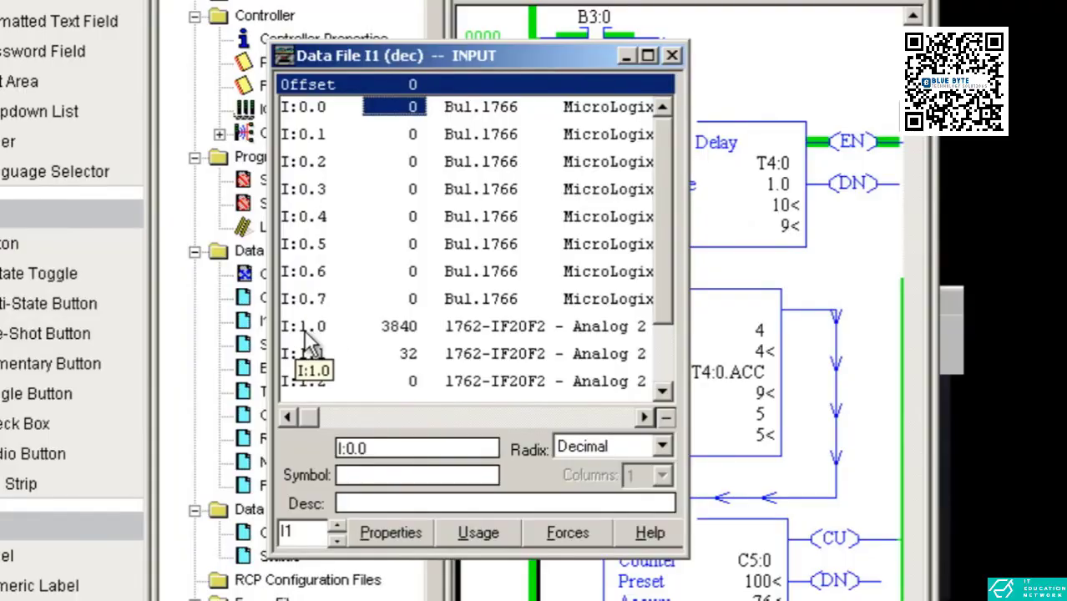
# Select word I:1.0 in the input data file, arrange it with the webcam view, and switch to Ignition Designer
pyautogui.click(309, 329)
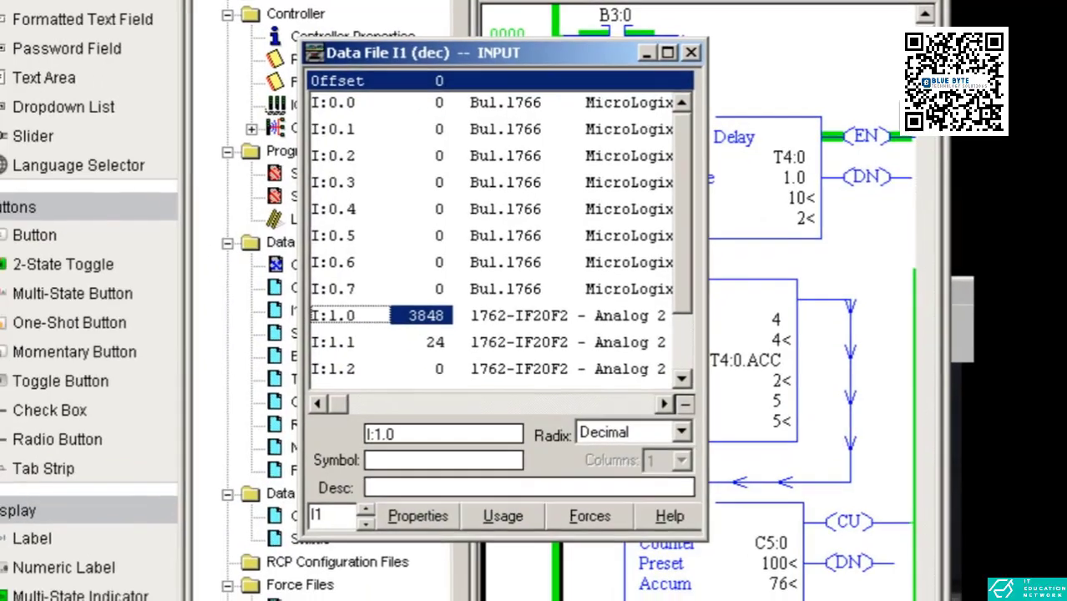
pyautogui.click(951, 304)
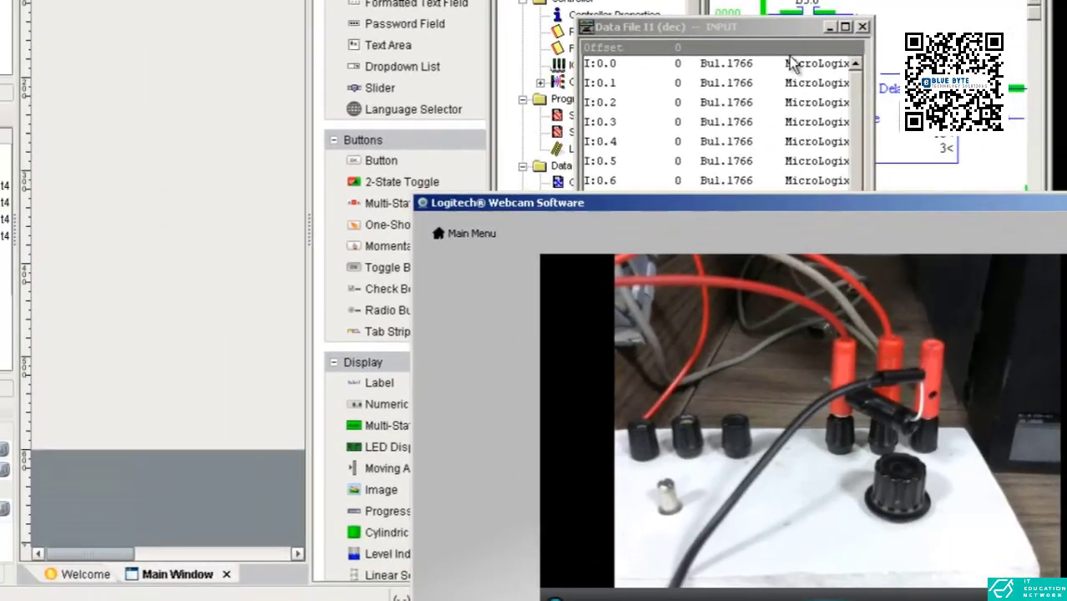
pyautogui.moveTo(758, 34); pyautogui.dragTo(735, 0)
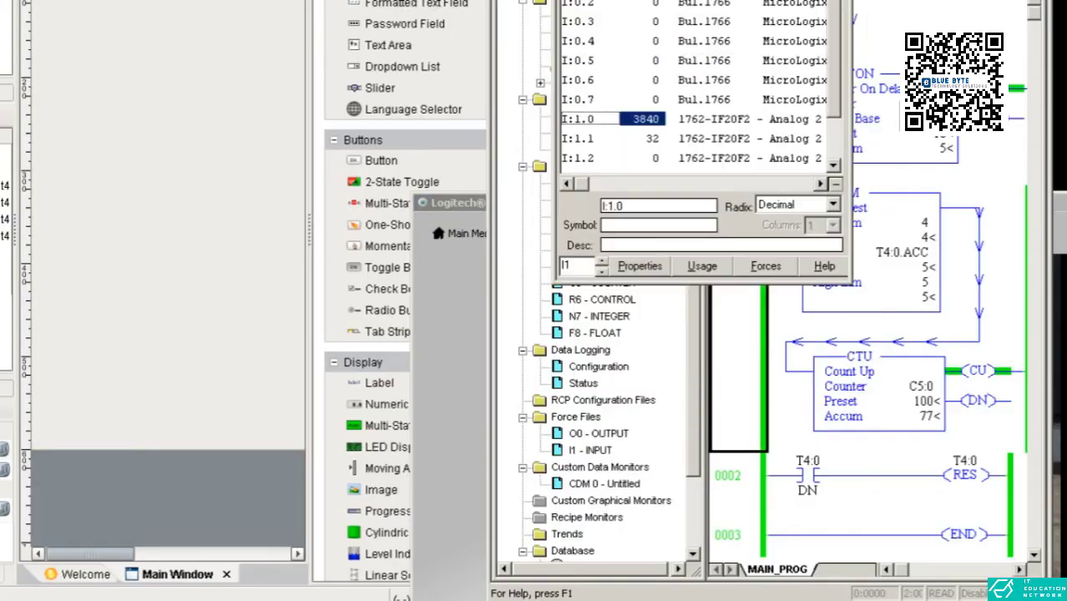
pyautogui.click(83, 598)
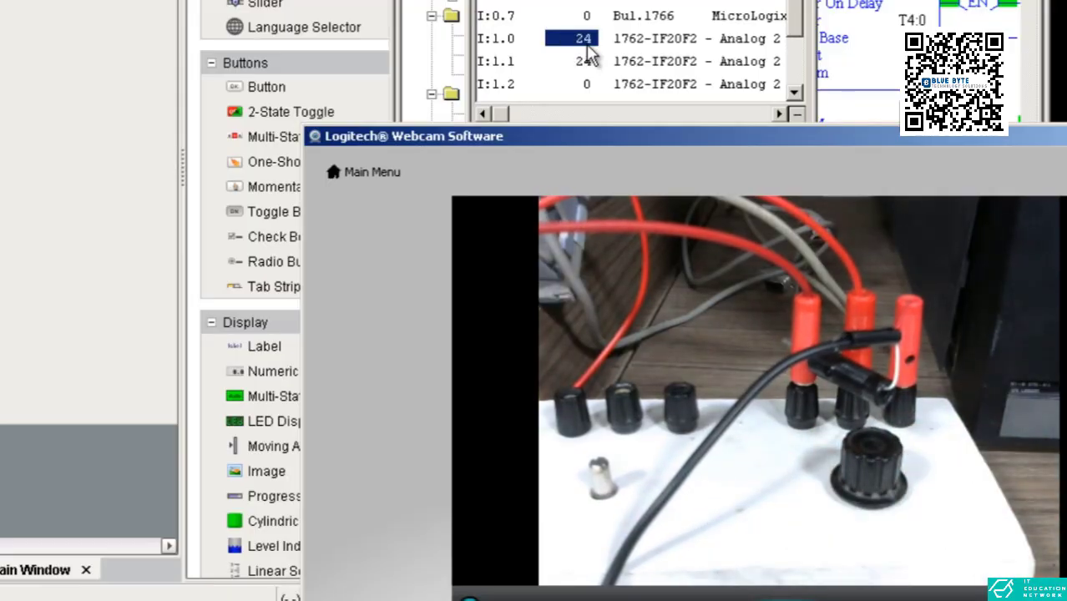
pyautogui.moveTo(957, 138); pyautogui.dragTo(940, 161)
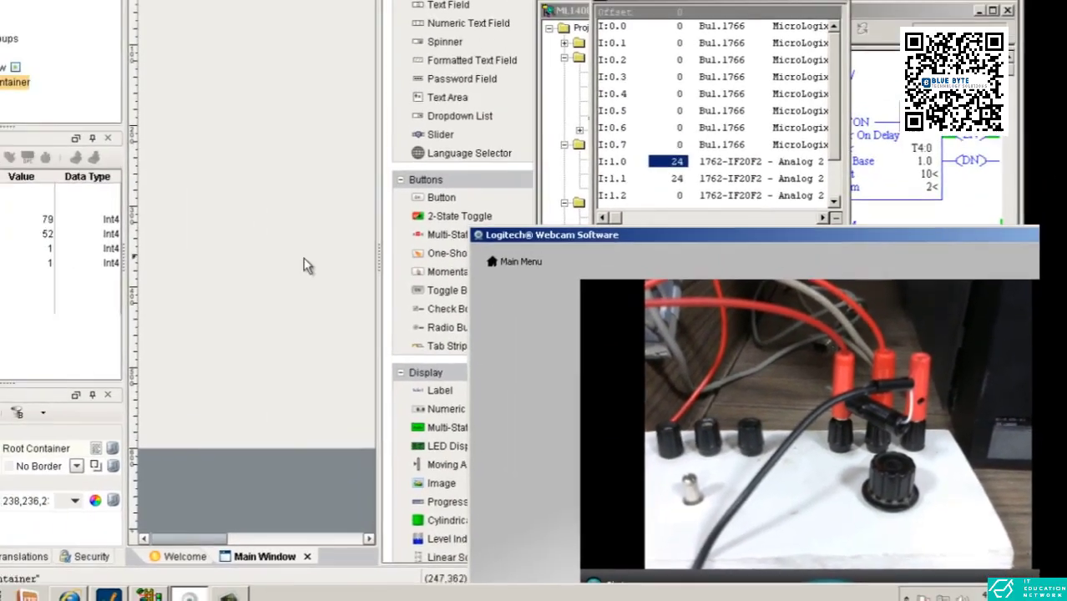
pyautogui.click(137, 200)
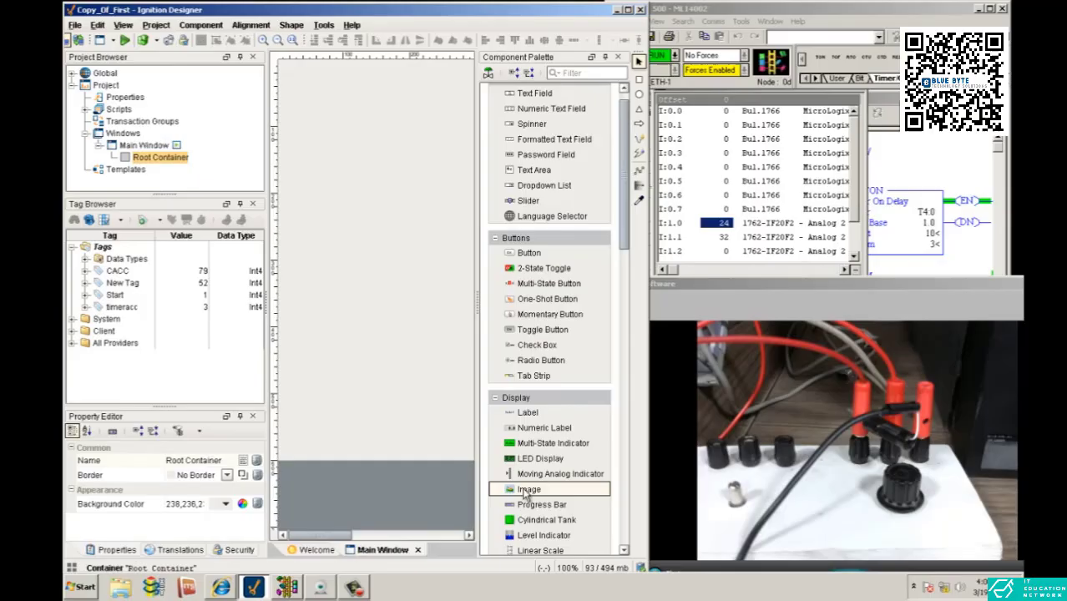
# Place a Moving Analog Indicator in the upper part of Main Window's root container and select it
pyautogui.moveTo(519, 473); pyautogui.dragTo(351, 180)
pyautogui.moveTo(365, 236); pyautogui.dragTo(360, 223)
pyautogui.click(383, 238)
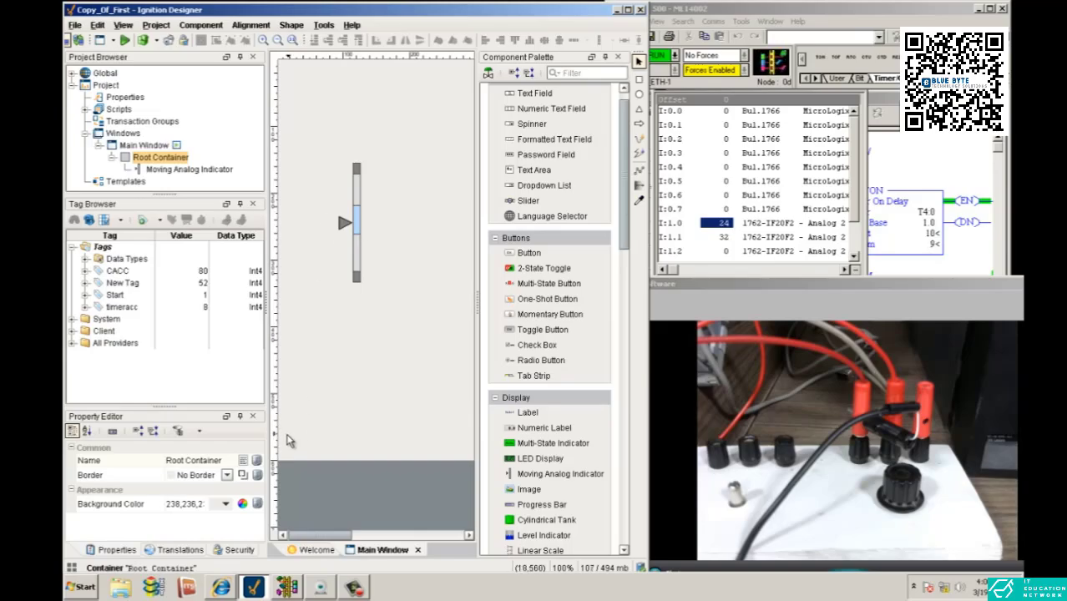
pyautogui.click(351, 234)
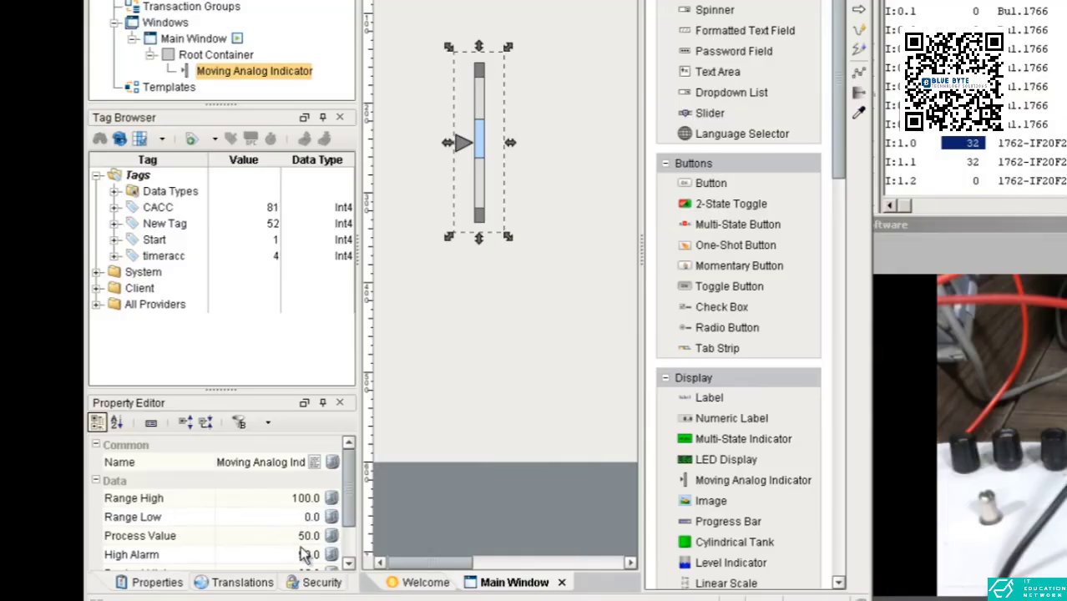
# Set the Moving Analog Indicator's Range High property to 16216
pyautogui.scroll(-2, 284, 525)
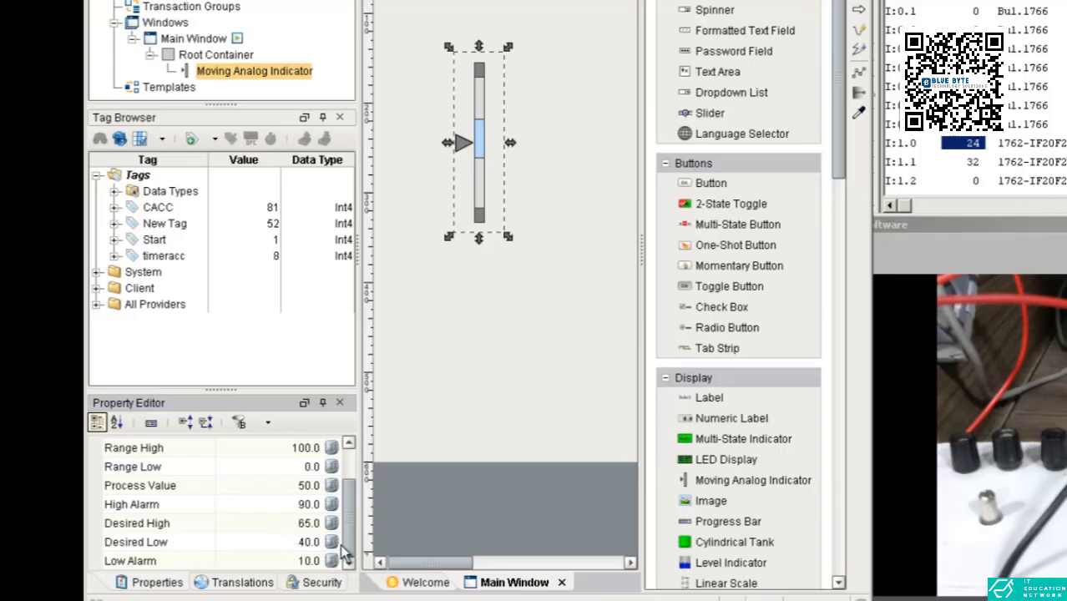
pyautogui.scroll(1, 347, 530)
pyautogui.scroll(1, 349, 530)
pyautogui.click(300, 486)
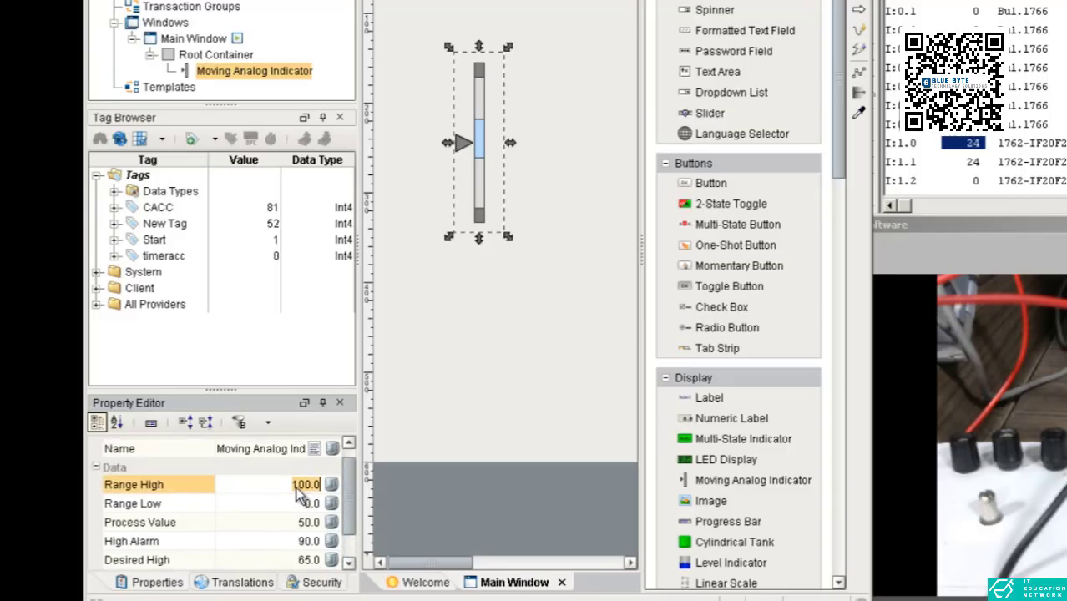
pyautogui.click(309, 488)
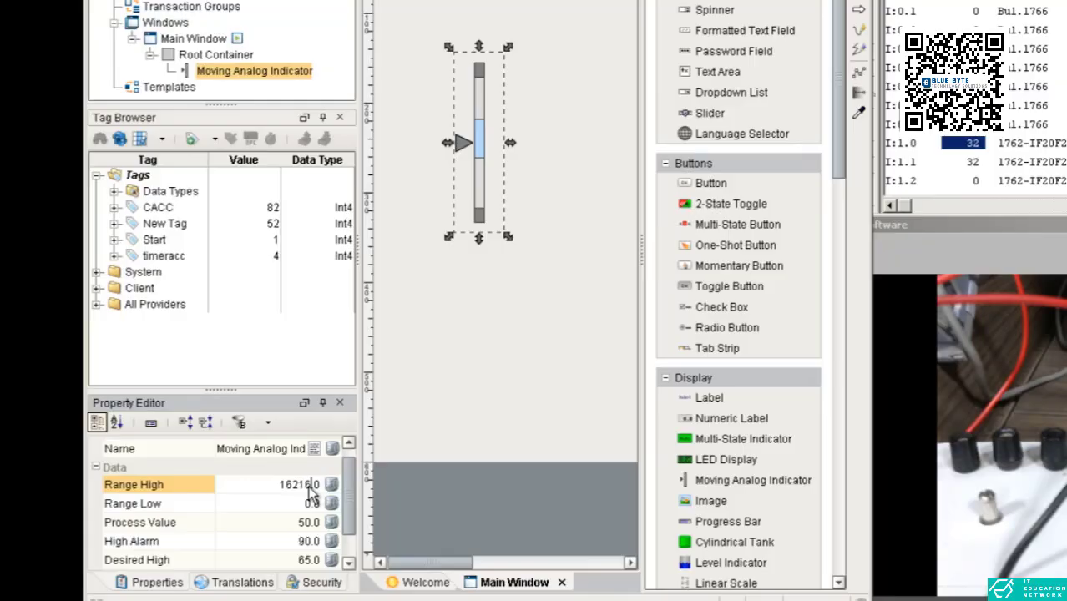
pyautogui.press('Return')
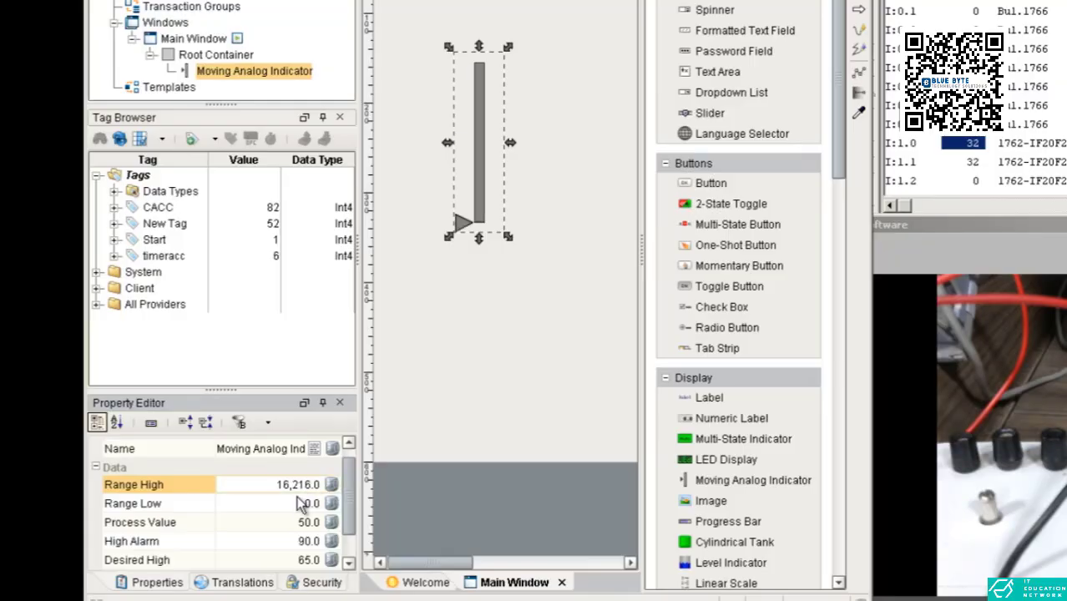
# Set the Moving Analog Indicator's Range Low property to 32
pyautogui.click(297, 505)
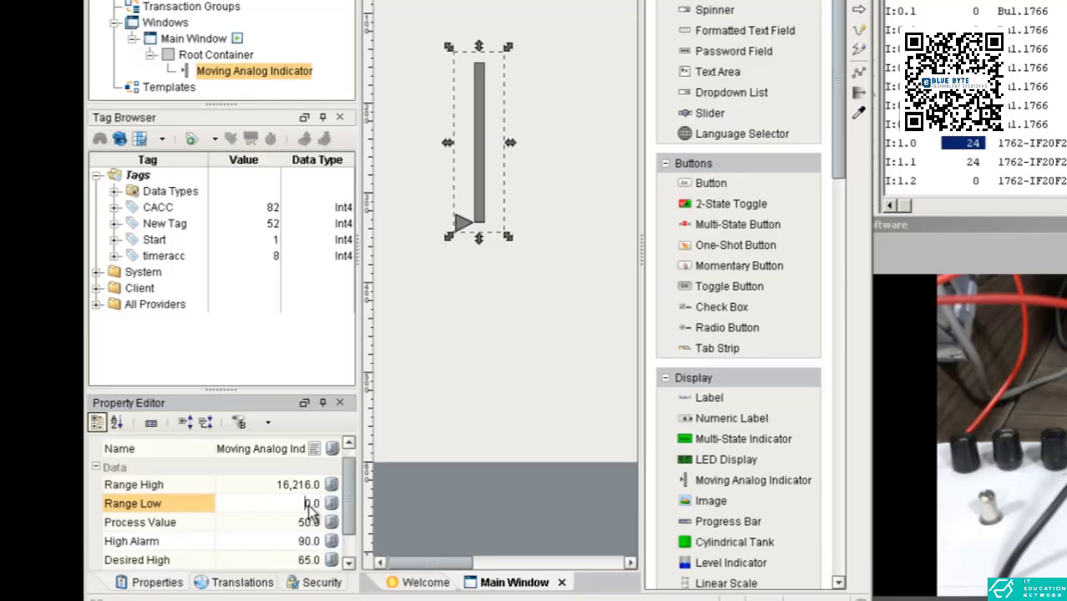
pyautogui.moveTo(306, 505); pyautogui.dragTo(327, 506)
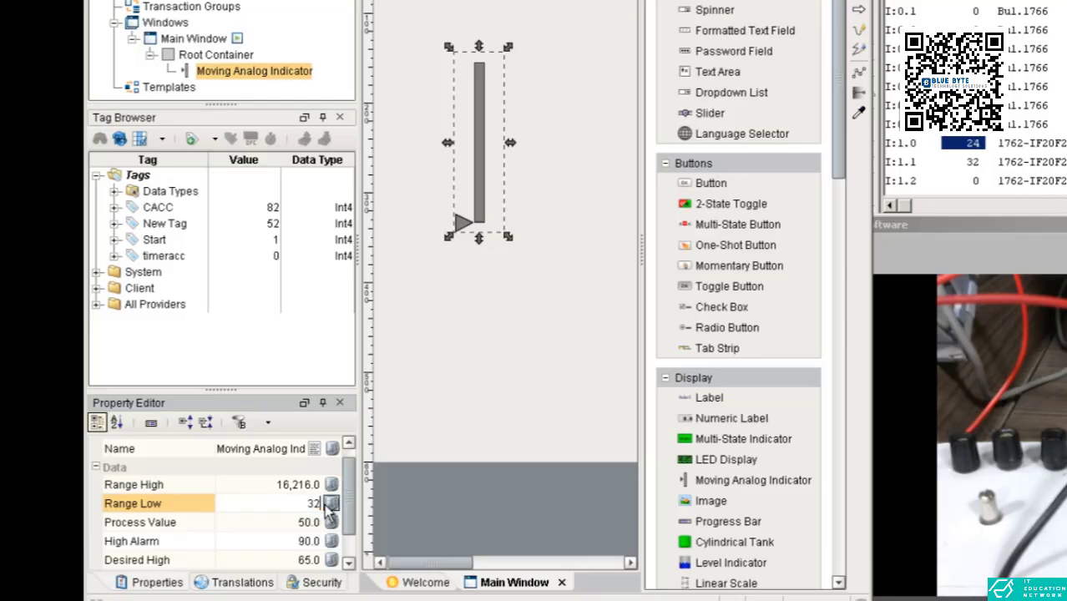
pyautogui.write('32')
pyautogui.press('Return')
# Set the indicator's Process Value to 8000 and its High Alarm to 15000
pyautogui.click(295, 526)
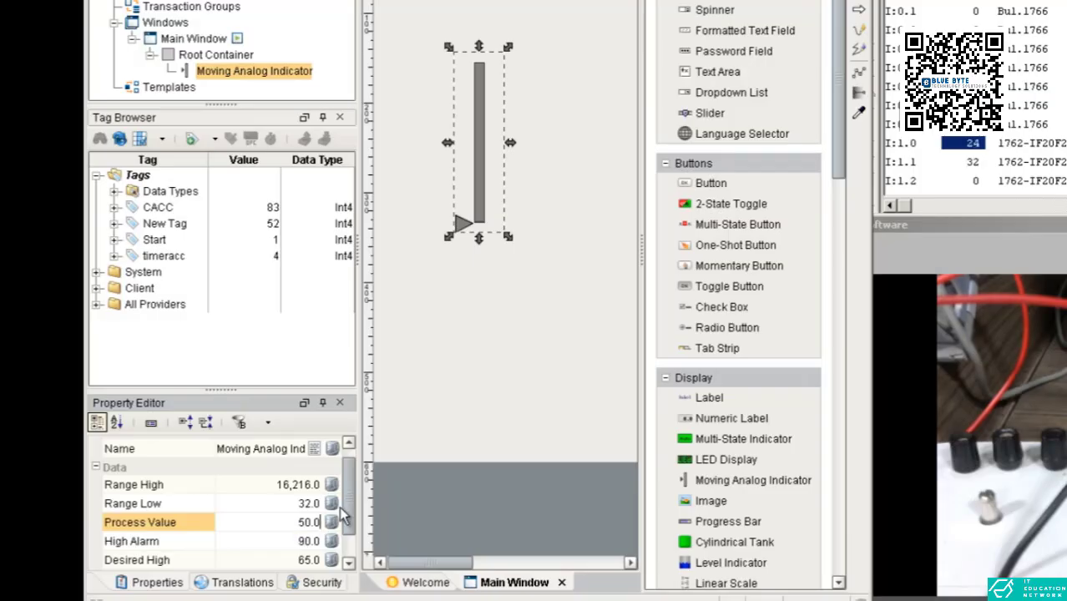
pyautogui.moveTo(352, 510); pyautogui.dragTo(355, 532)
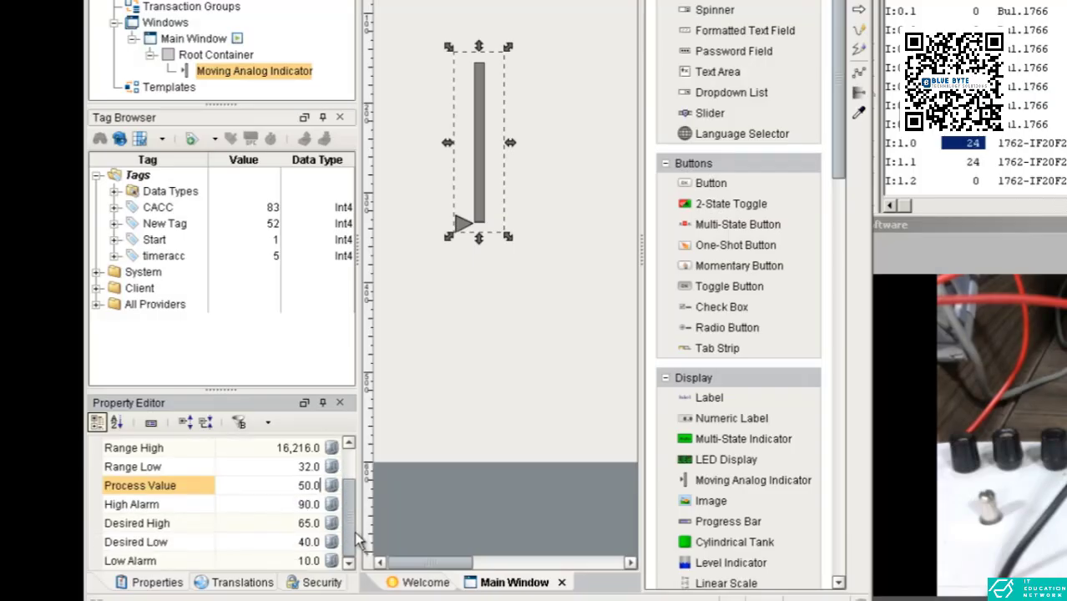
pyautogui.doubleClick(309, 486)
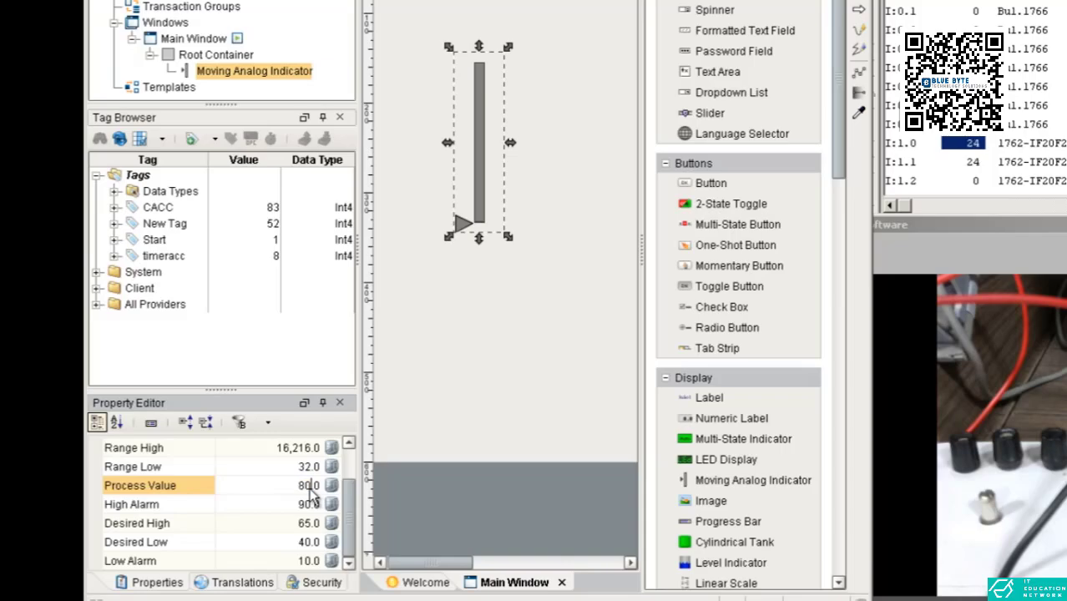
pyautogui.press('Return')
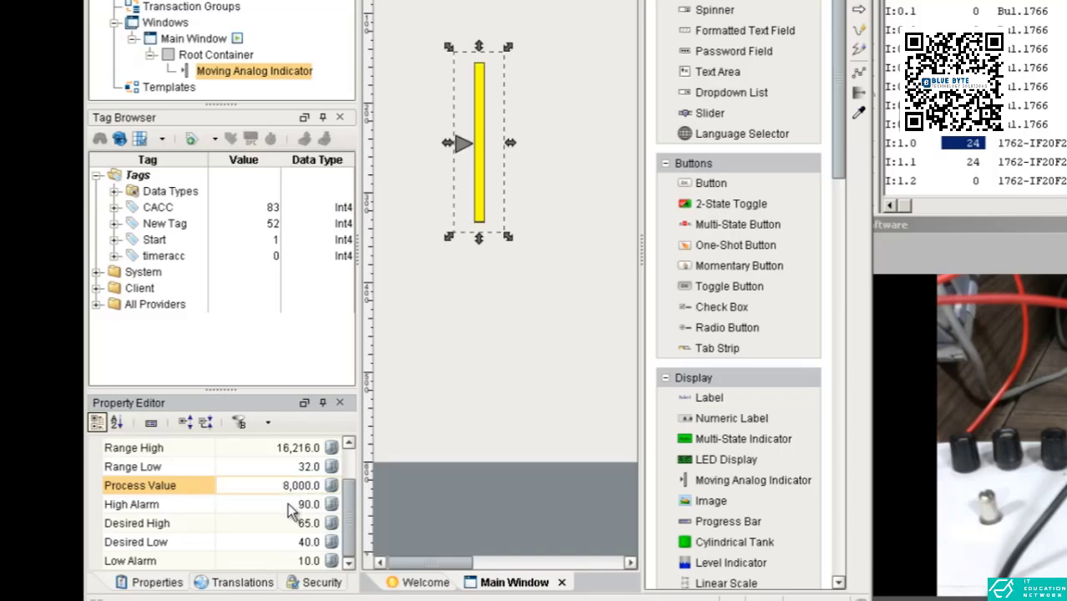
pyautogui.click(287, 503)
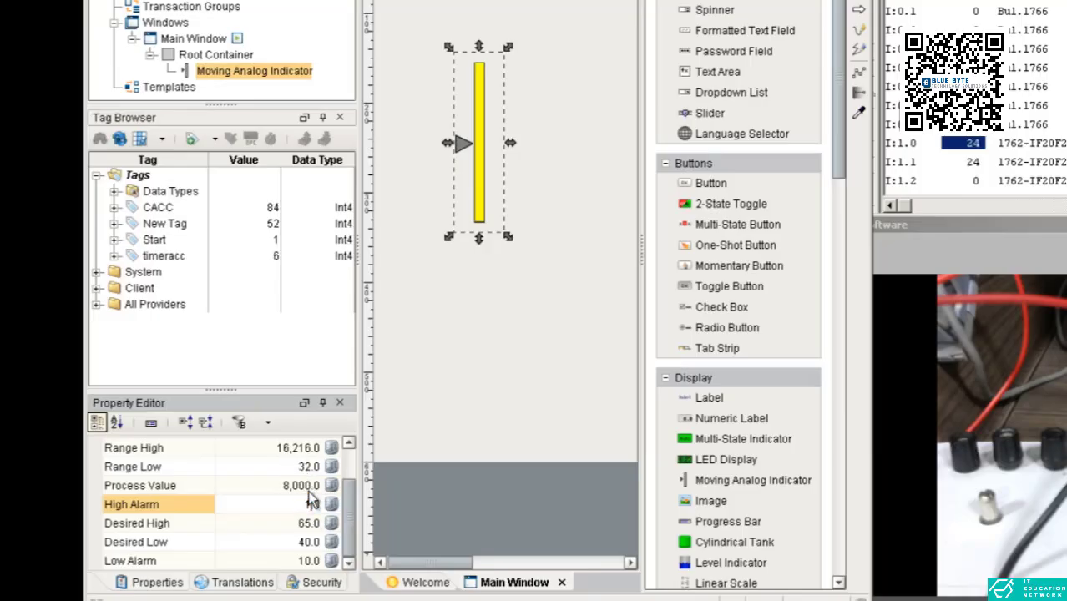
pyautogui.write('15000')
pyautogui.press('Return')
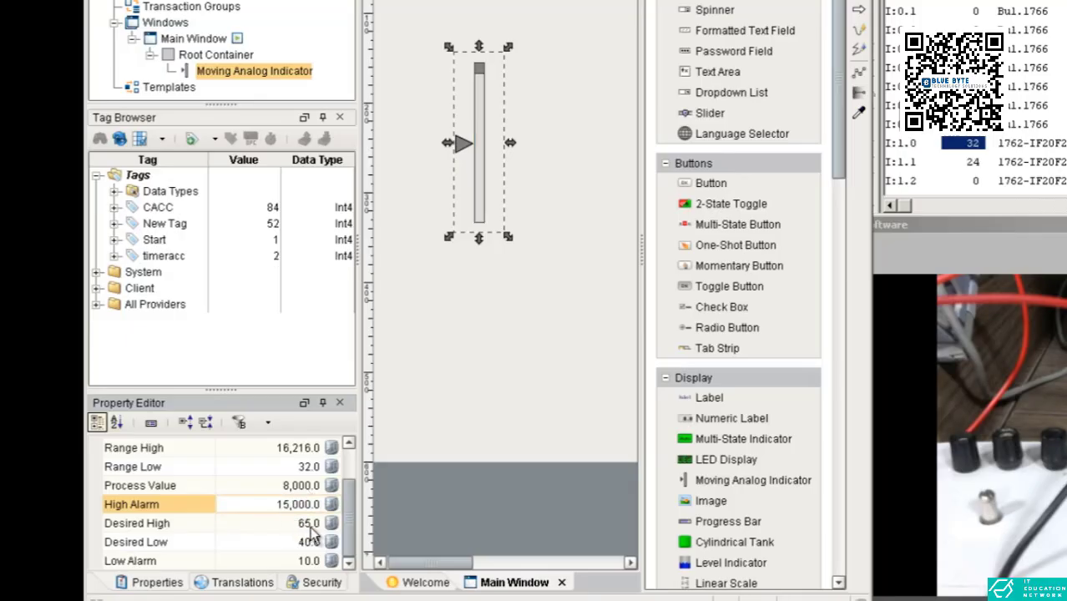
# Set the Moving Analog Indicator's Desired High property to 7000
pyautogui.click(307, 524)
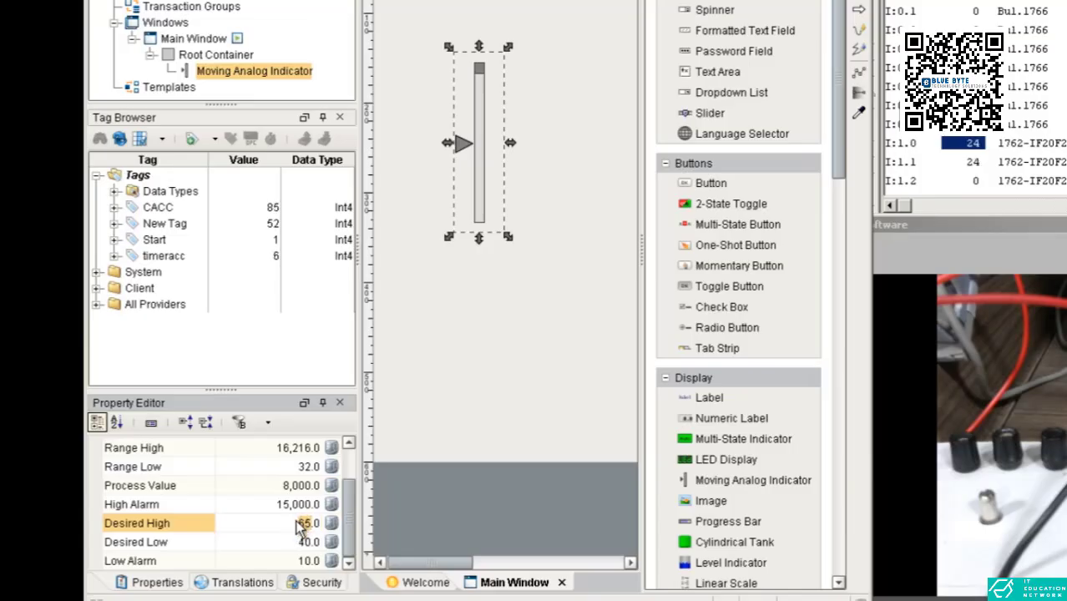
pyautogui.doubleClick(305, 523)
pyautogui.write('7,')
pyautogui.write('000')
pyautogui.press('Return')
# Set the indicator's Desired Low to 6000 and its Low Alarm to 100
pyautogui.click(294, 543)
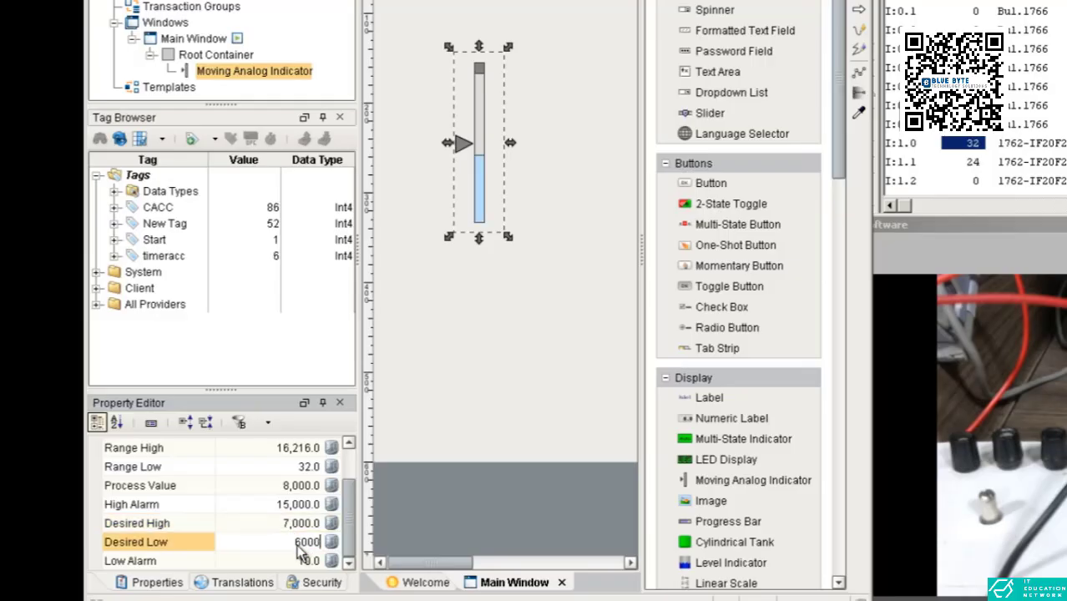
pyautogui.press('Return')
pyautogui.click(299, 561)
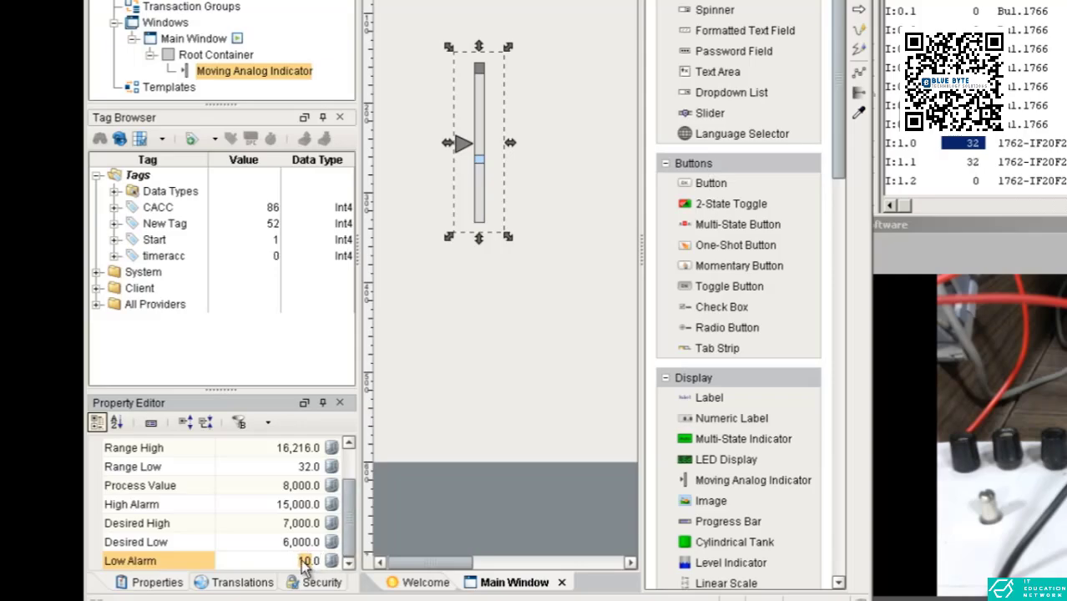
pyautogui.click(308, 561)
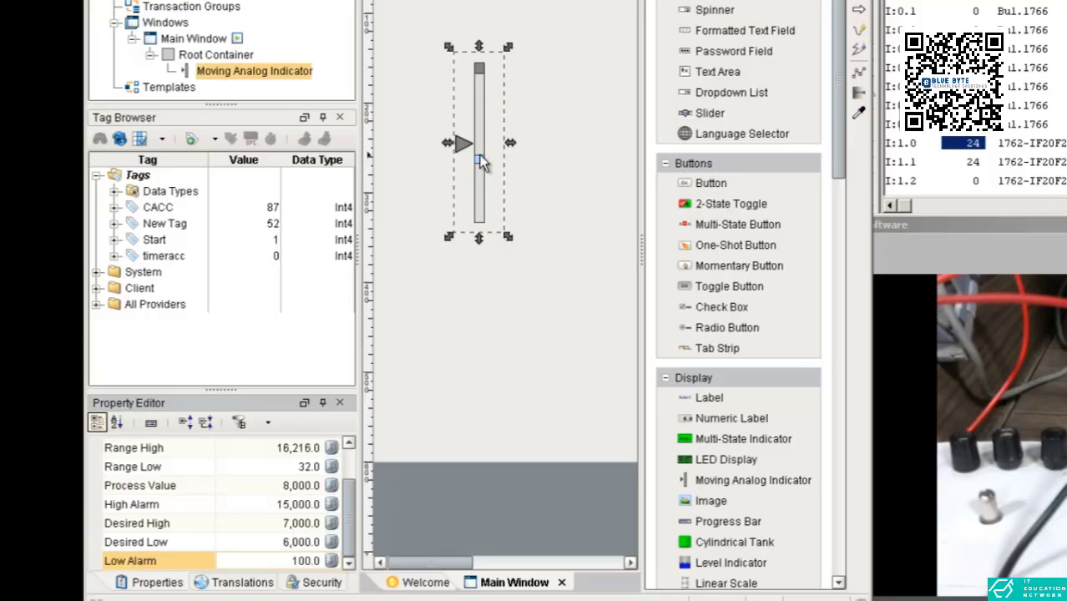
pyautogui.click(317, 492)
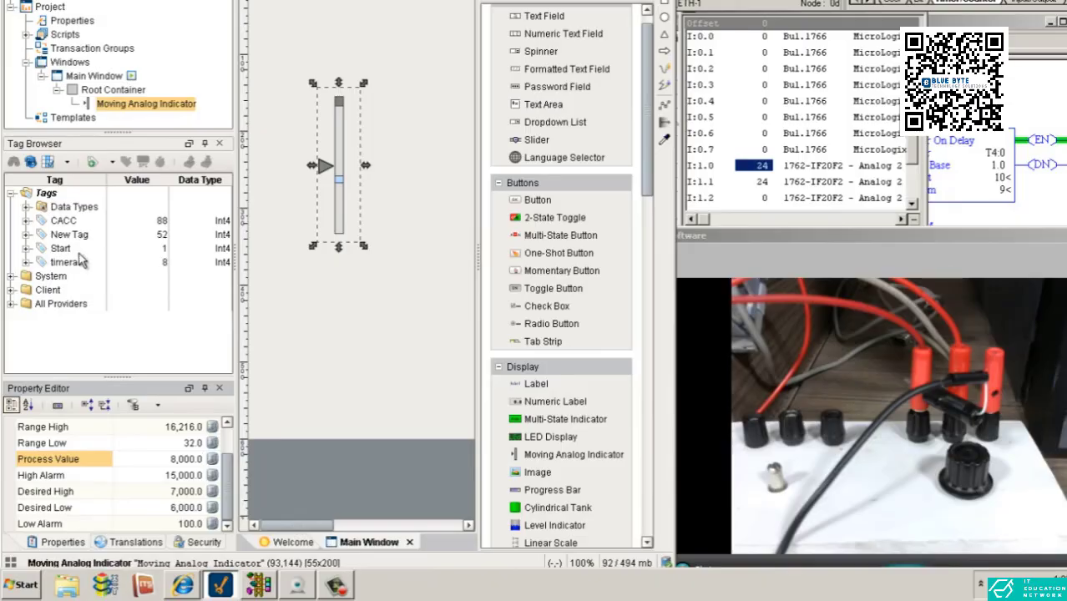
# Start a new OPC tag in the Tags folder and position its editor beside the PLC input data file
pyautogui.rightClick(50, 207)
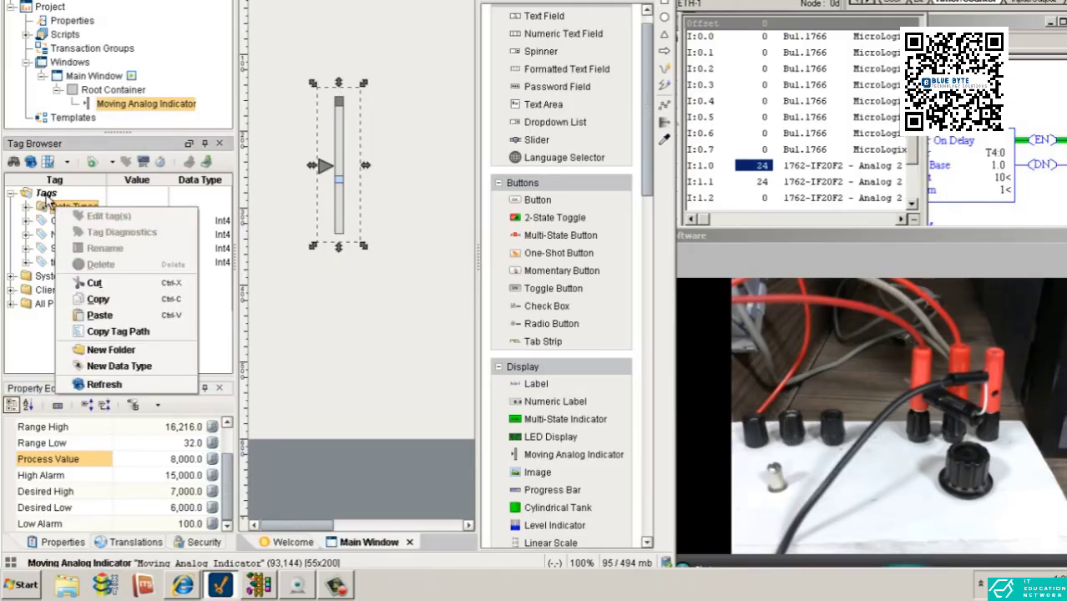
pyautogui.rightClick(42, 195)
pyautogui.moveTo(95, 369)
pyautogui.click(231, 367)
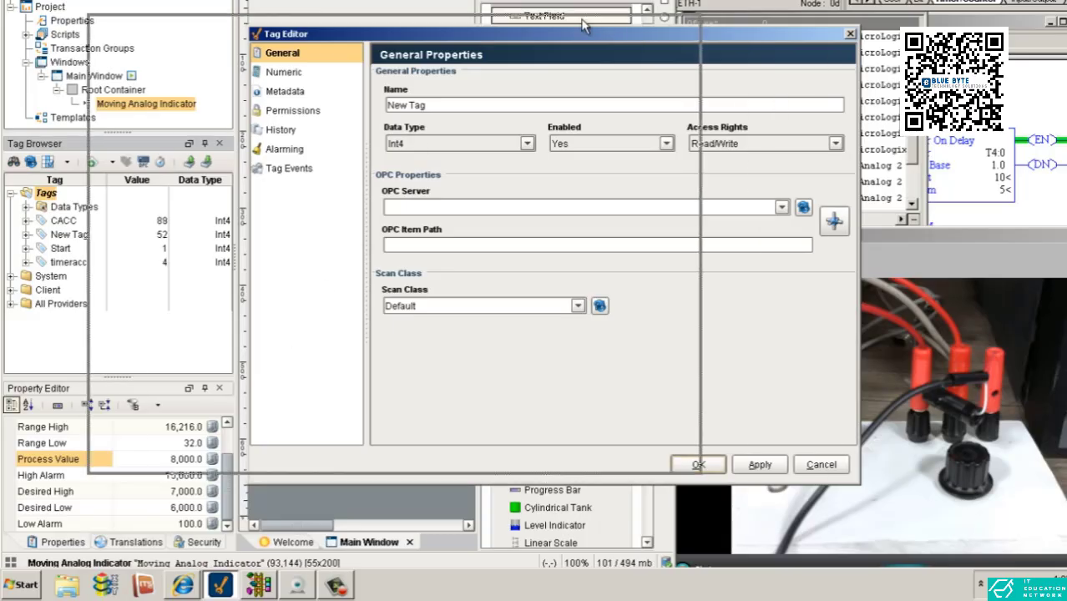
pyautogui.moveTo(747, 38); pyautogui.dragTo(584, 24)
pyautogui.click(690, 170)
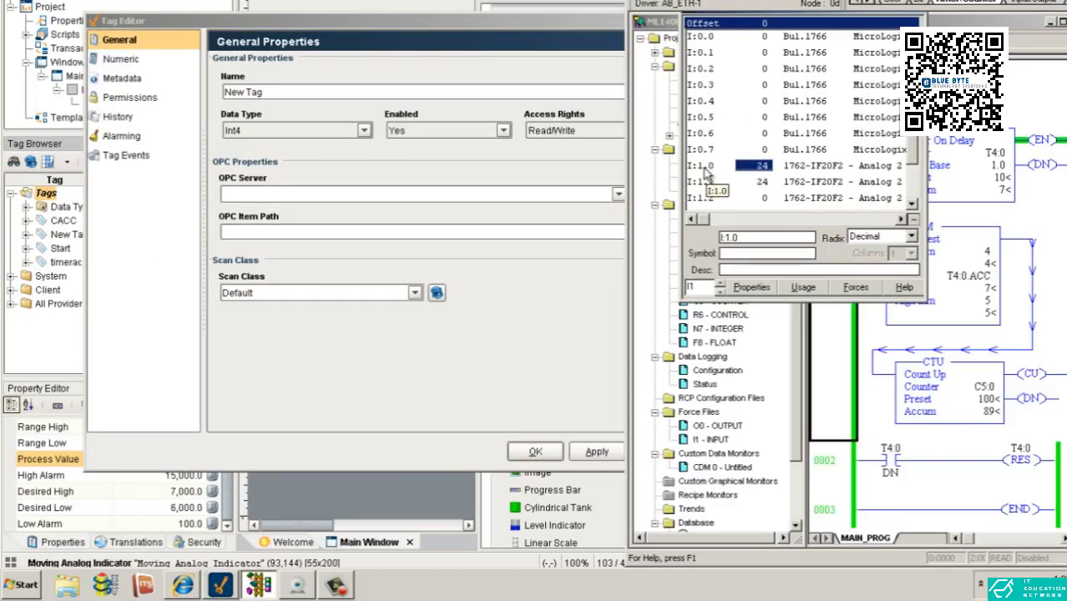
pyautogui.click(492, 174)
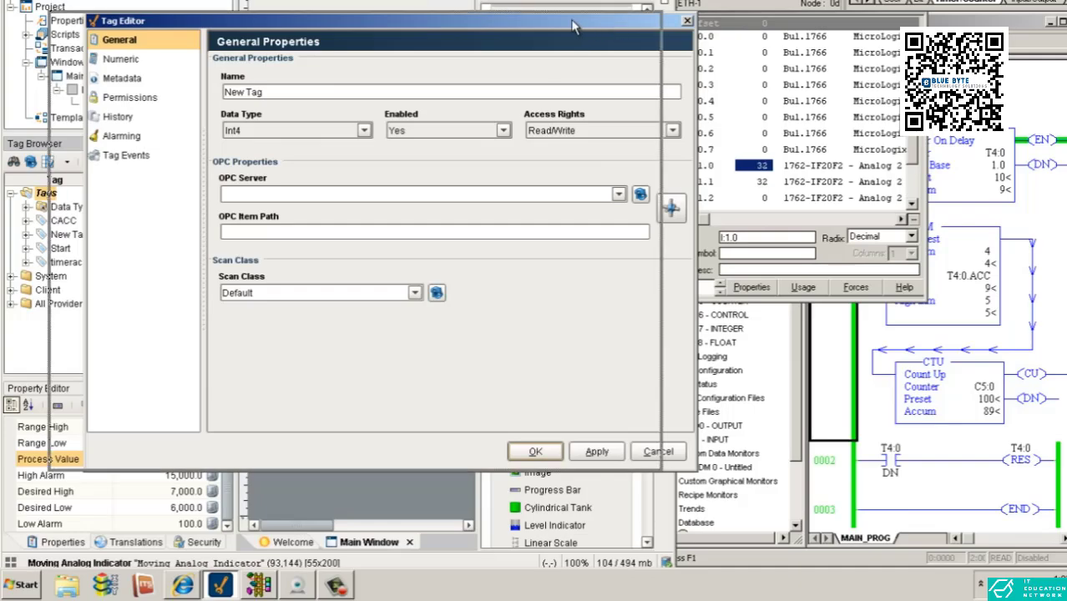
pyautogui.moveTo(574, 26); pyautogui.dragTo(537, 25)
# Assign the Ignition OPC-UA Server to the tag and choose item I:1.0 of device M1400 as its OPC item path
pyautogui.click(582, 194)
pyautogui.click(576, 209)
pyautogui.click(635, 208)
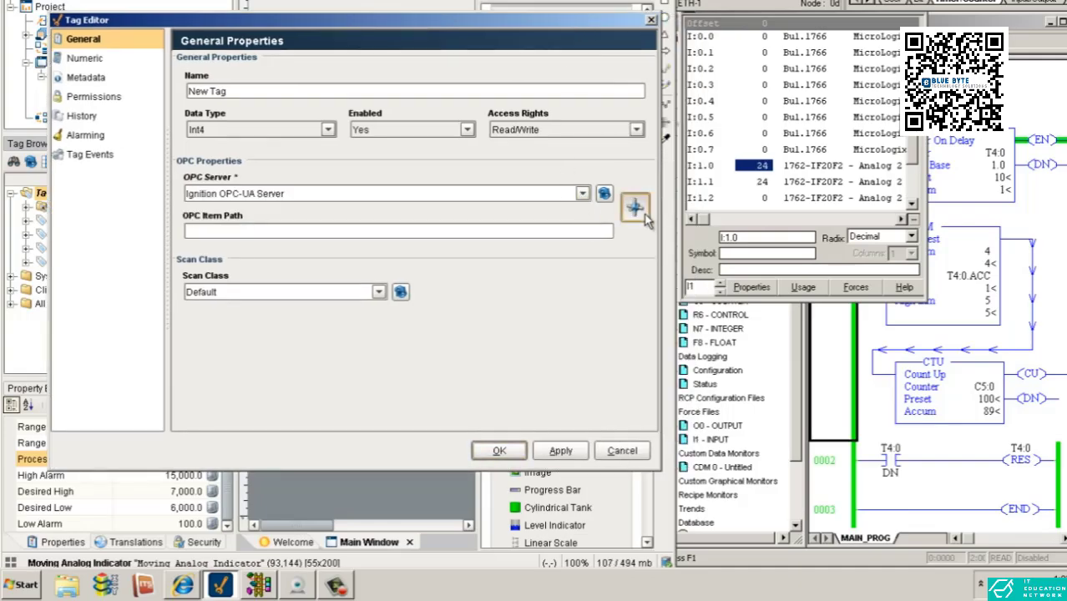
pyautogui.click(481, 142)
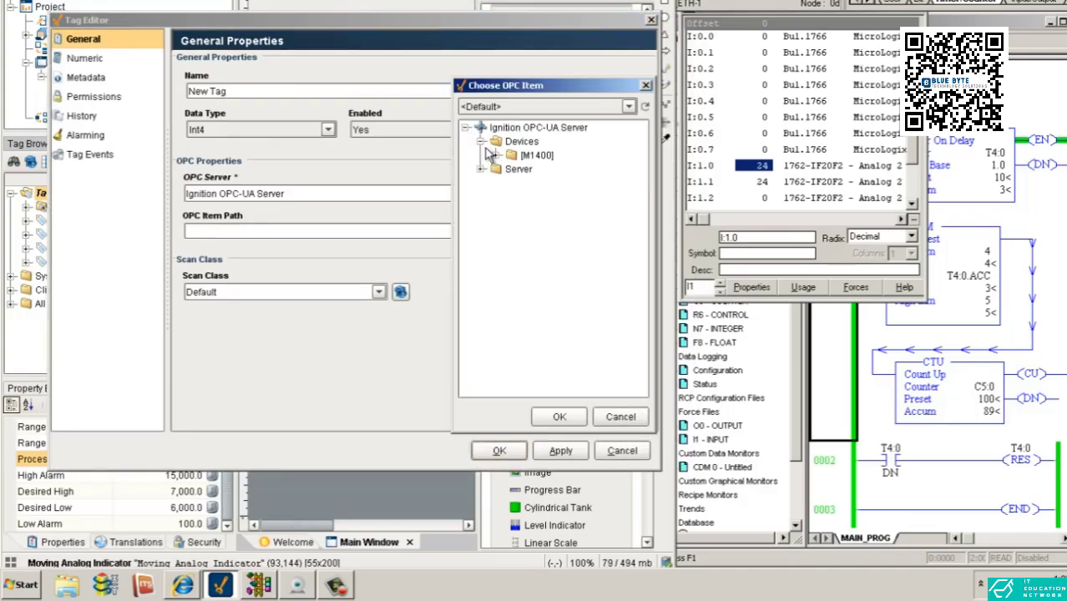
pyautogui.click(496, 156)
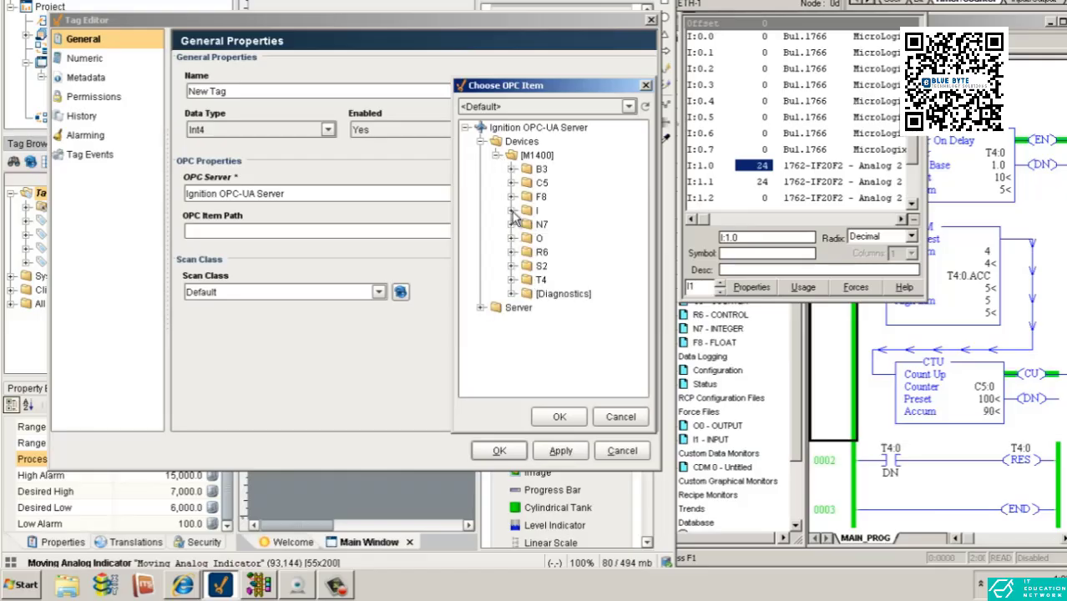
pyautogui.click(511, 211)
pyautogui.scroll(-6, 534, 296)
pyautogui.scroll(2, 530, 250)
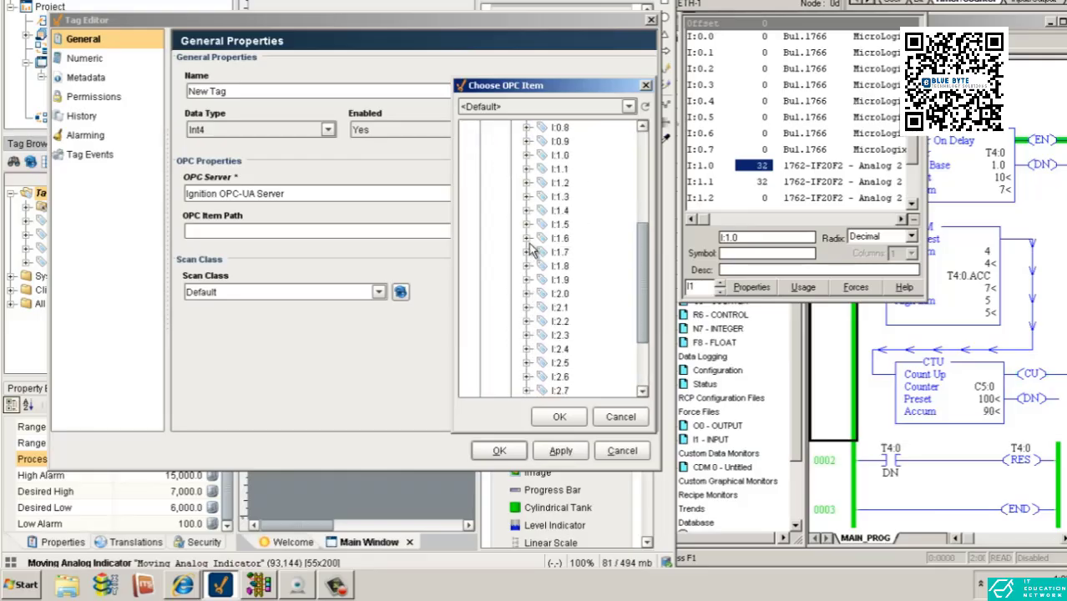
pyautogui.click(549, 157)
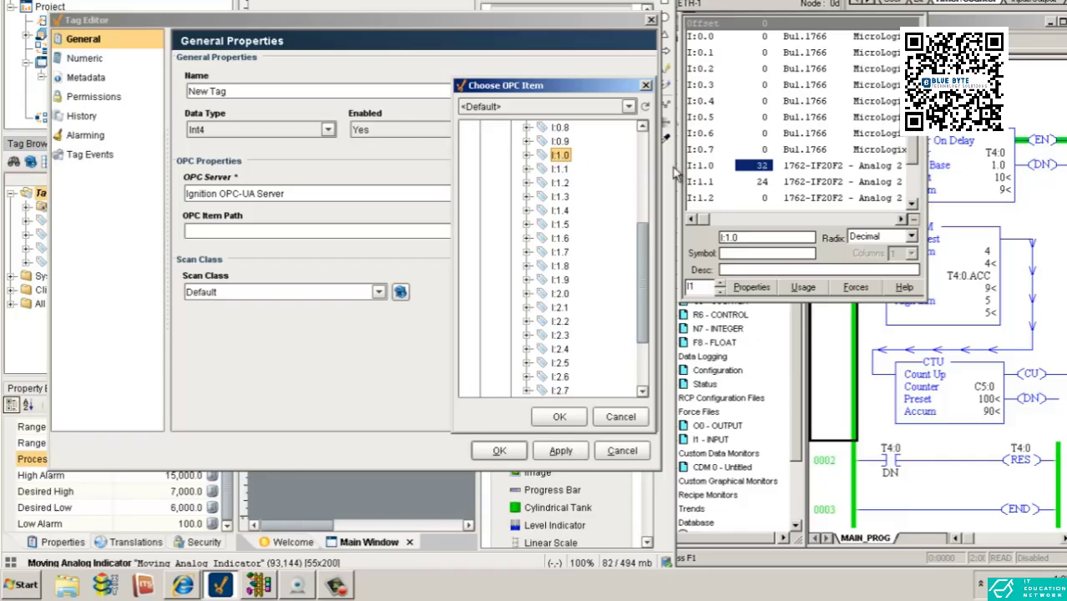
pyautogui.click(557, 416)
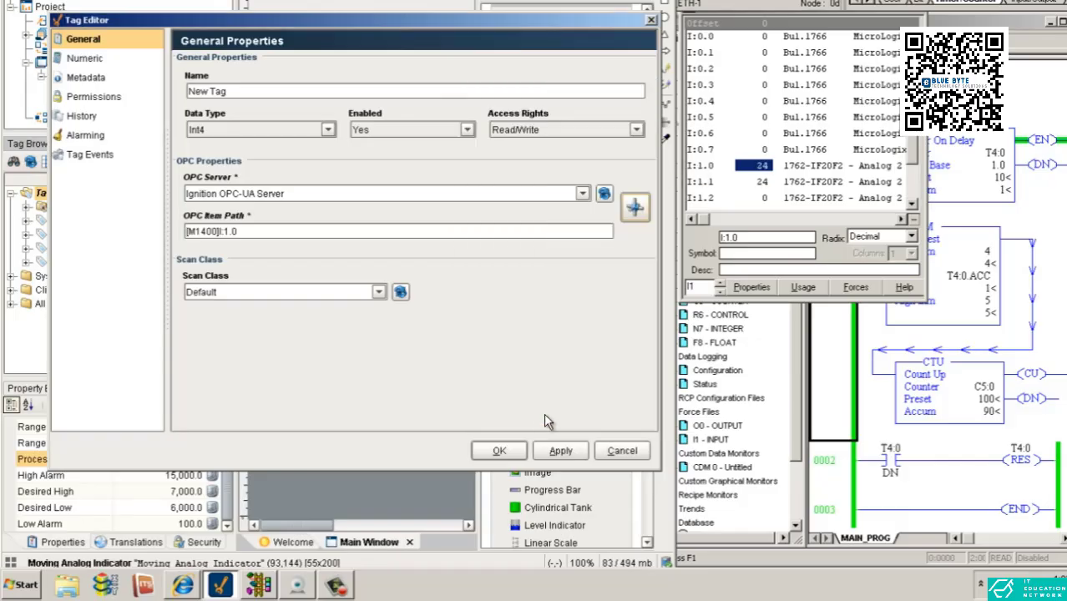
# Rename the new OPC tag as Analog to resolve the name conflict and save it
pyautogui.click(560, 450)
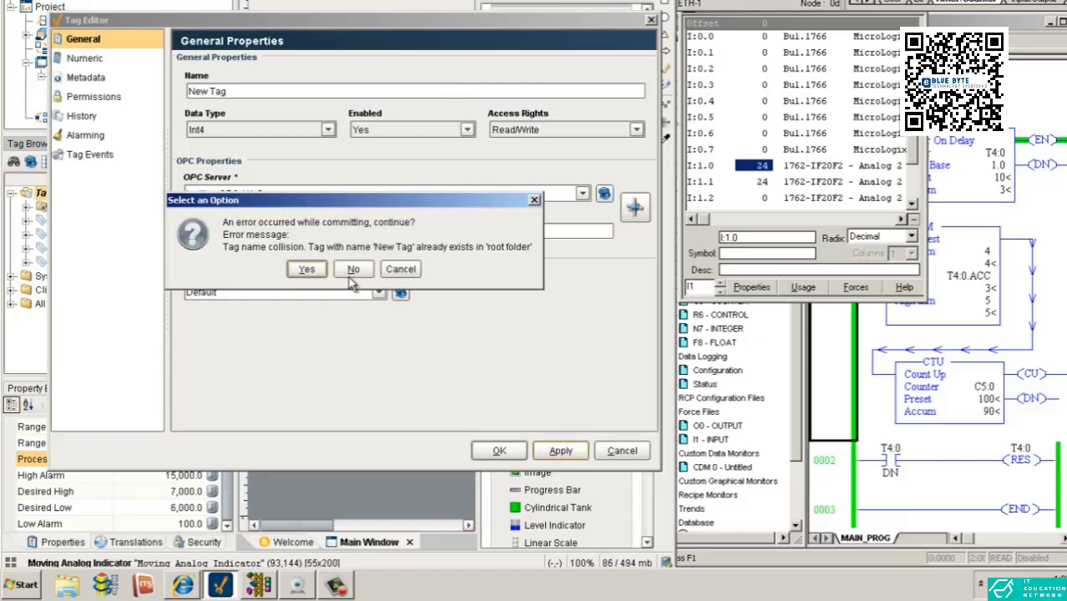
pyautogui.click(352, 269)
pyautogui.moveTo(237, 91); pyautogui.dragTo(104, 96)
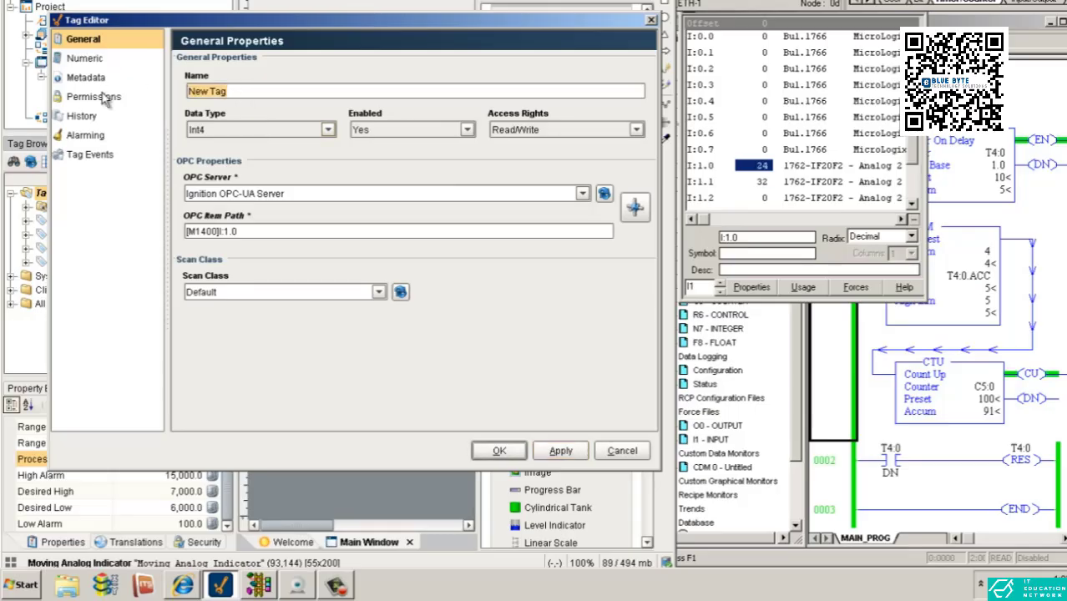
pyautogui.write('Analog')
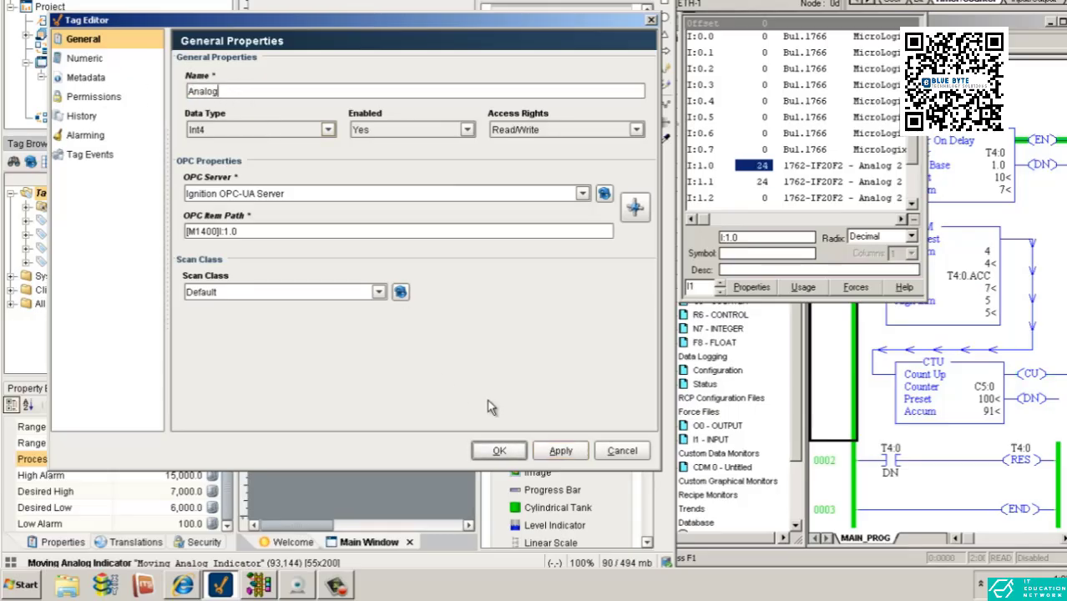
pyautogui.click(560, 451)
pyautogui.click(499, 450)
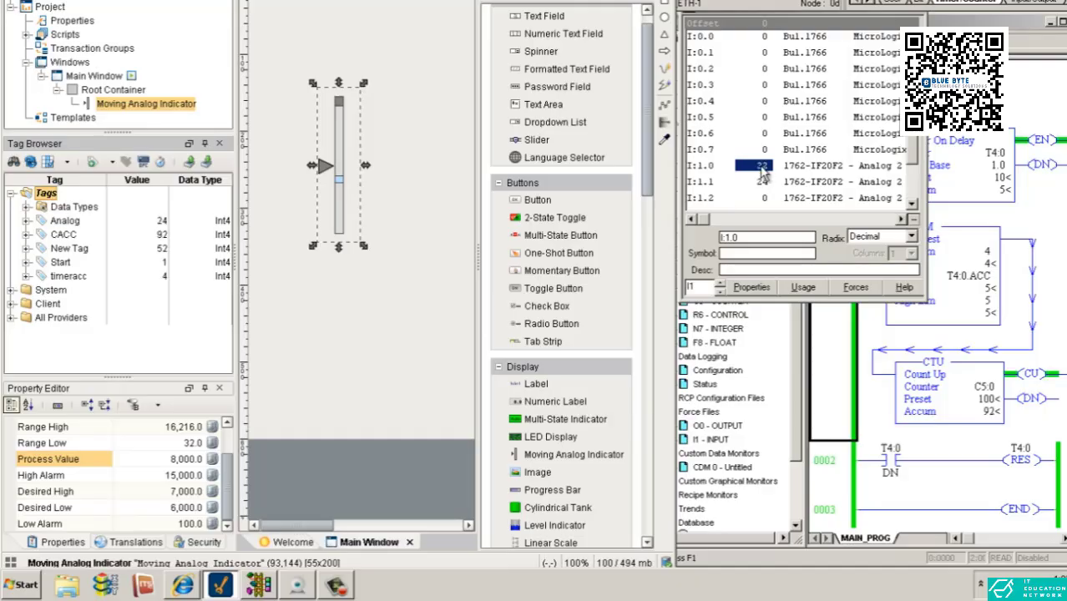
# Show the Logitech Webcam Software view of the input hardware and bind the Analog tag to the Moving Analog Indicator's process value in Ignition Designer
pyautogui.click(297, 584)
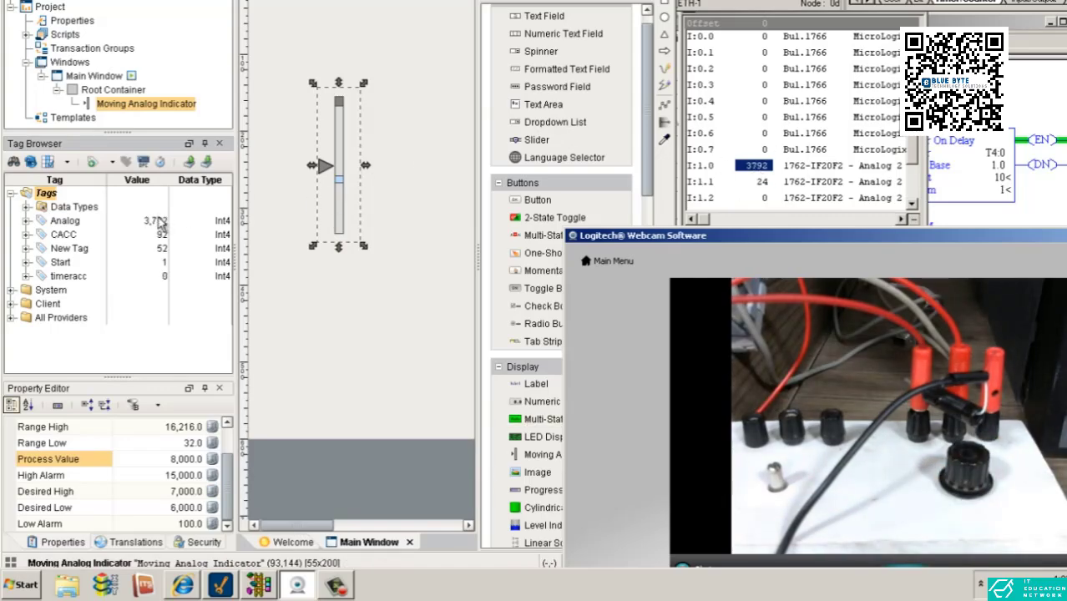
pyautogui.moveTo(84, 224); pyautogui.dragTo(335, 183)
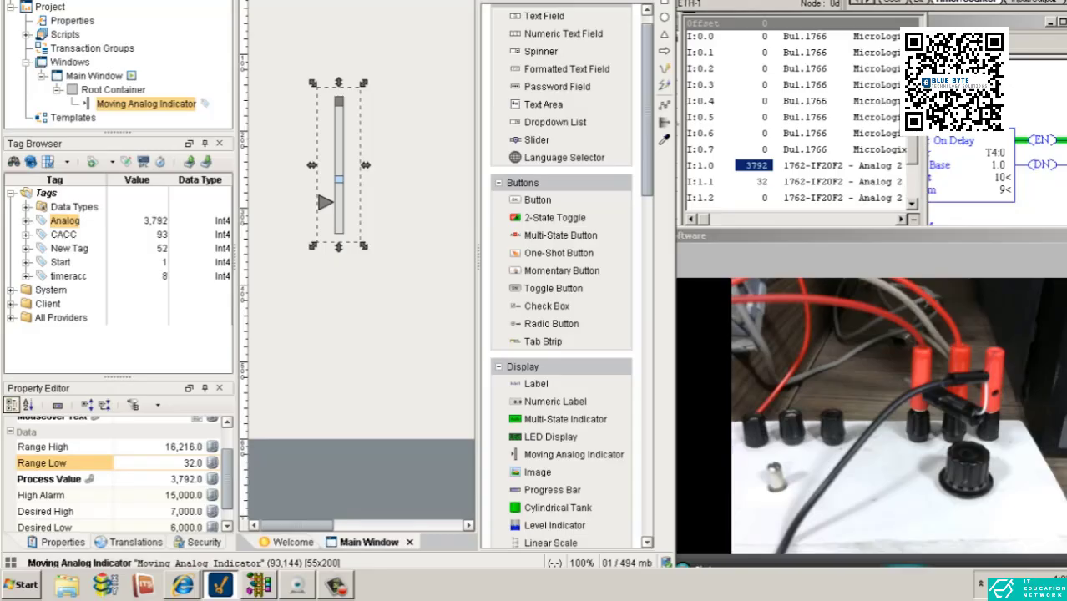
pyautogui.press('F5')
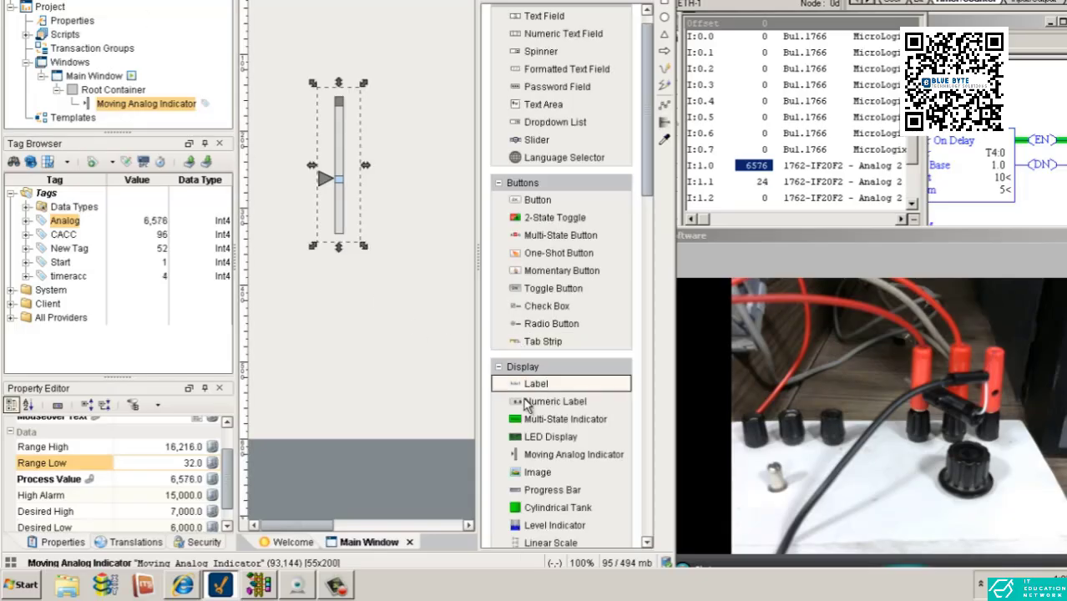
# Add an LED Display beside the Moving Analog Indicator, shifting the indicator to make room, and bind the display to the Analog tag
pyautogui.moveTo(534, 436); pyautogui.dragTo(261, 179)
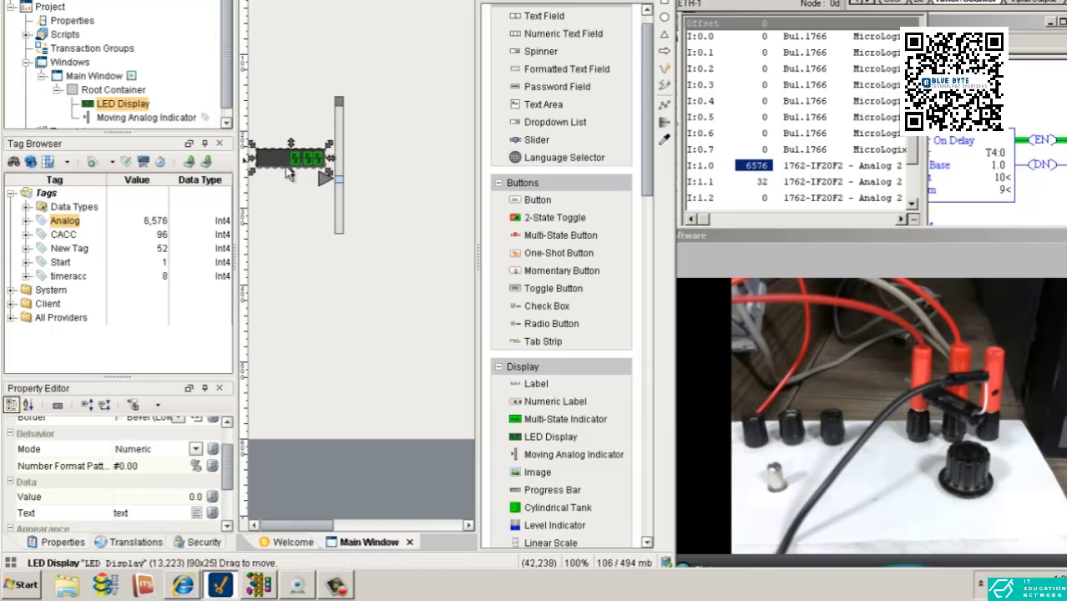
pyautogui.moveTo(331, 181); pyautogui.dragTo(402, 182)
pyautogui.moveTo(292, 164); pyautogui.dragTo(329, 191)
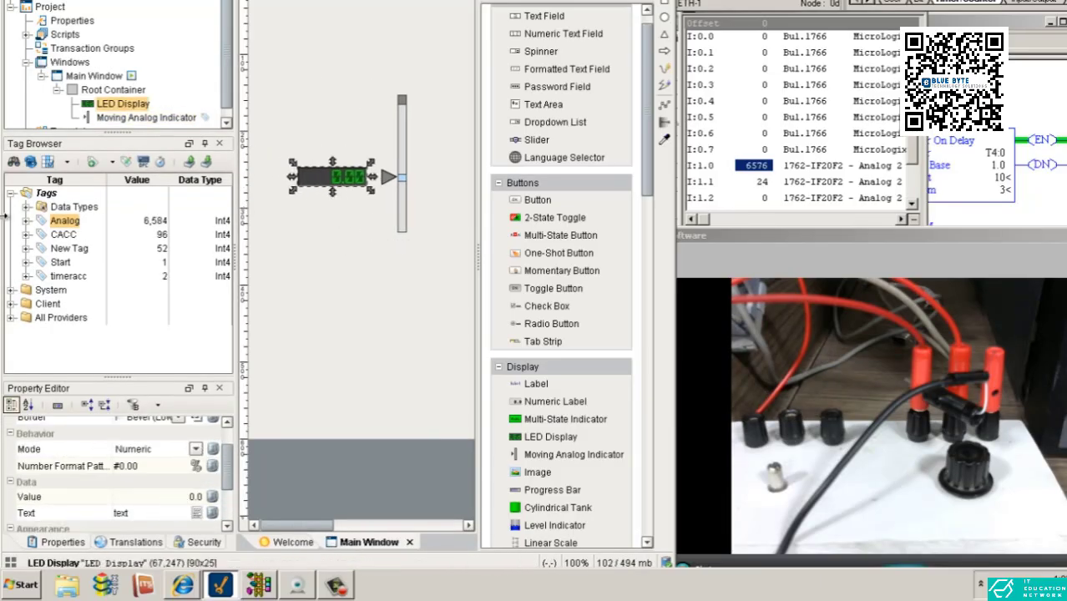
pyautogui.moveTo(67, 222); pyautogui.dragTo(330, 177)
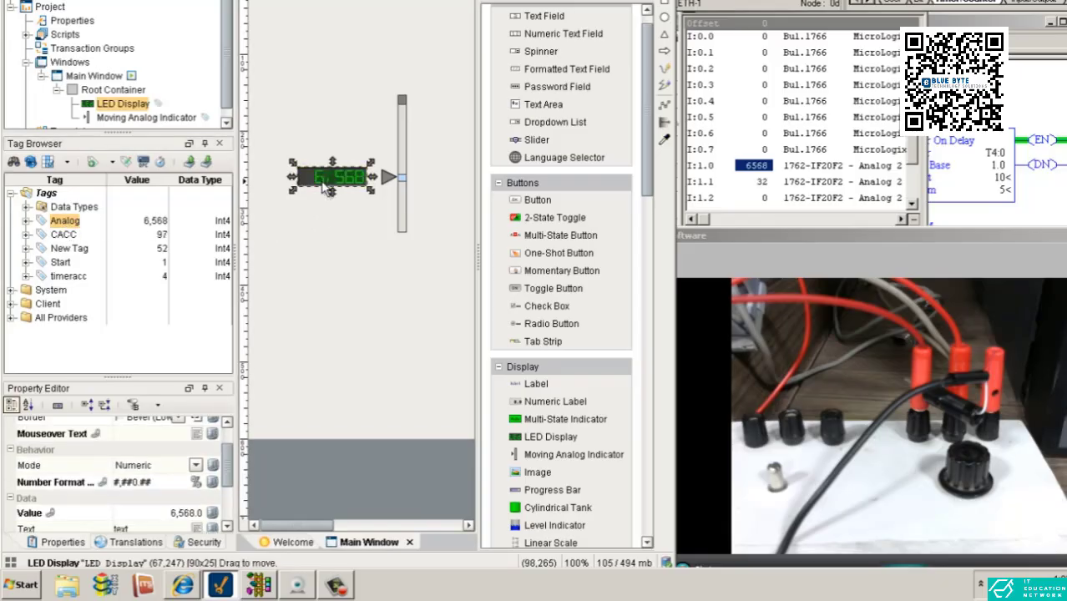
pyautogui.click(335, 237)
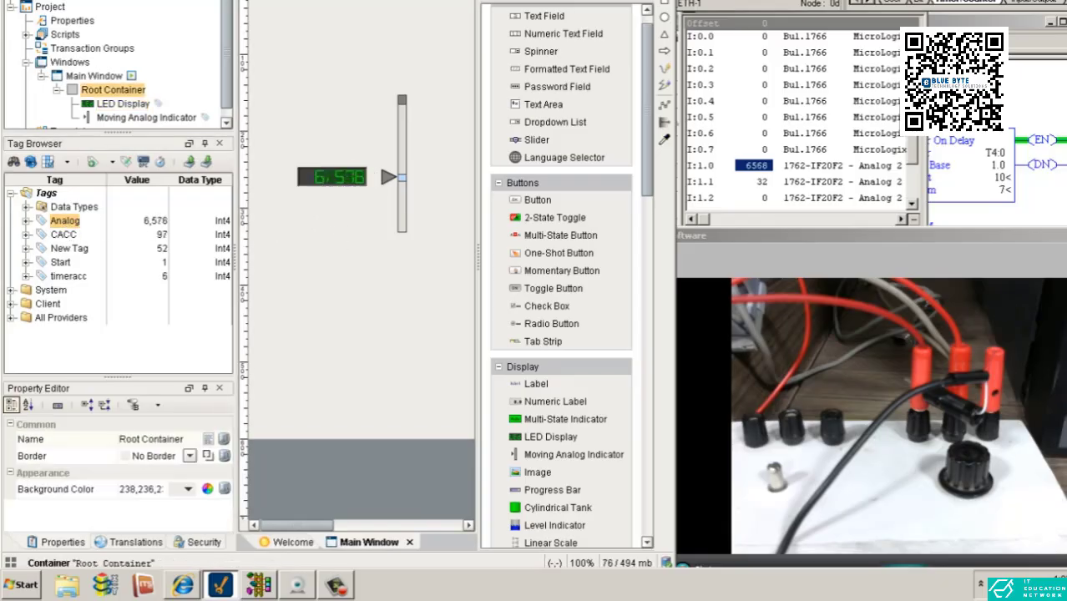
# Preview the window and compare the LED Display and indicator pointer with the I:1.0 value in the PLC input data file
pyautogui.click(113, 10)
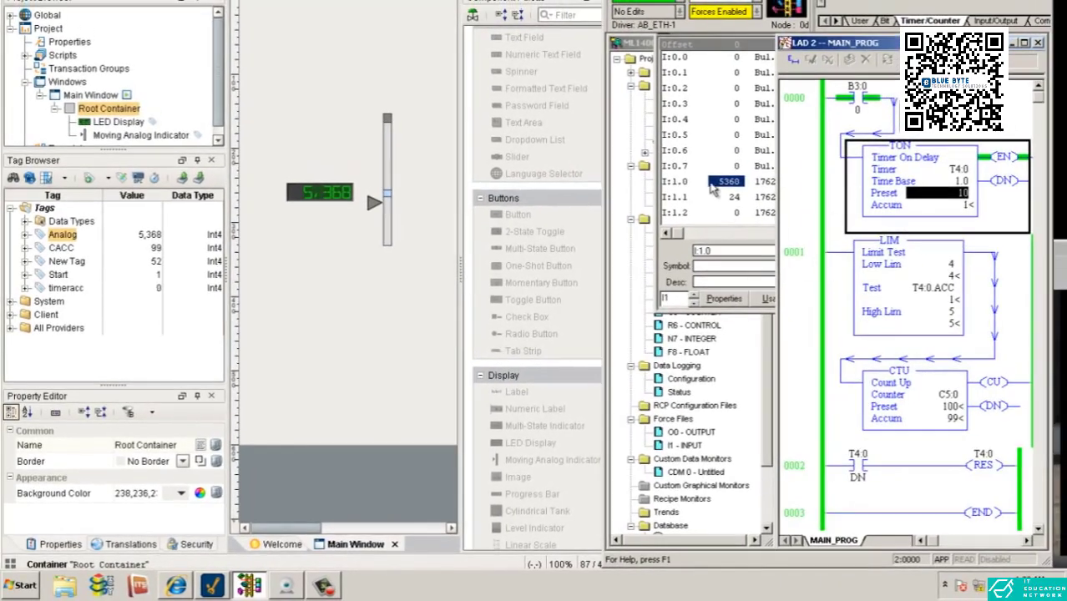
pyautogui.click(715, 190)
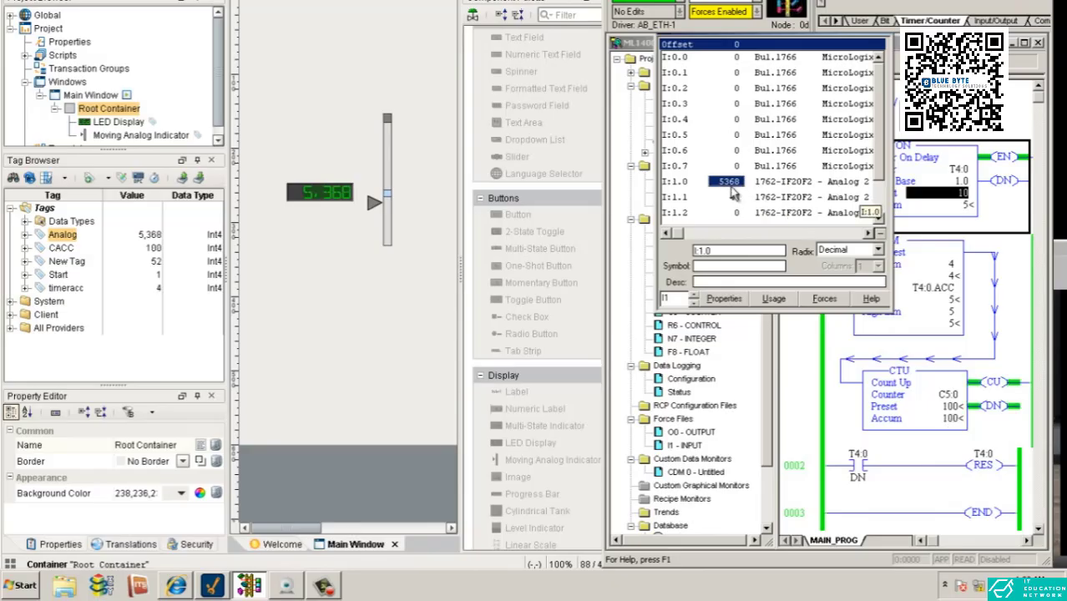
pyautogui.click(376, 197)
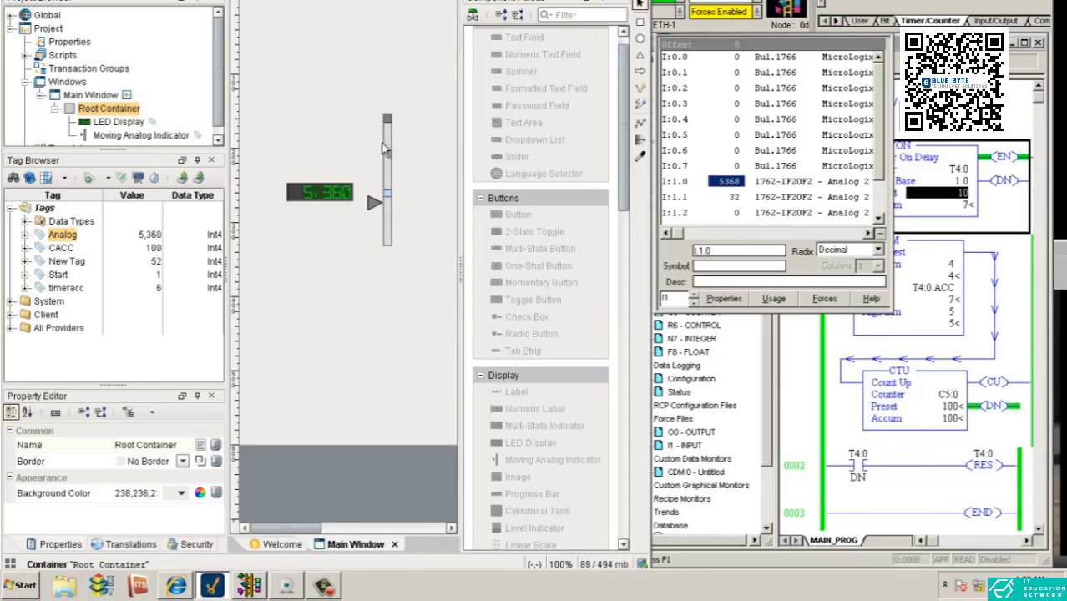